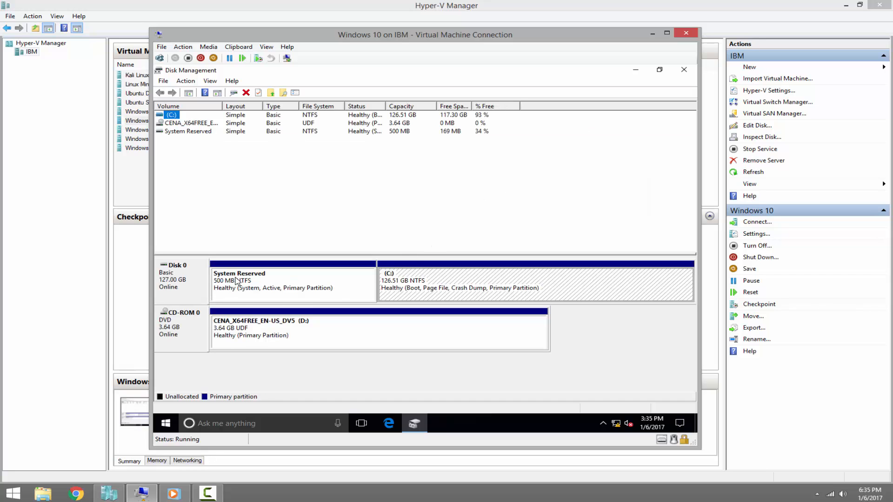
Assign drive letter E: to the System Reserved partition and open the volume in File Explorer
right_click(288, 280)
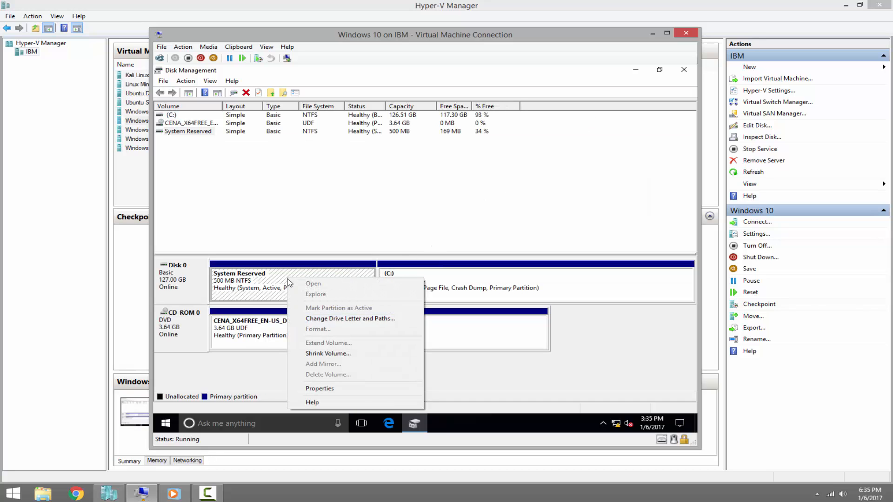
click(342, 318)
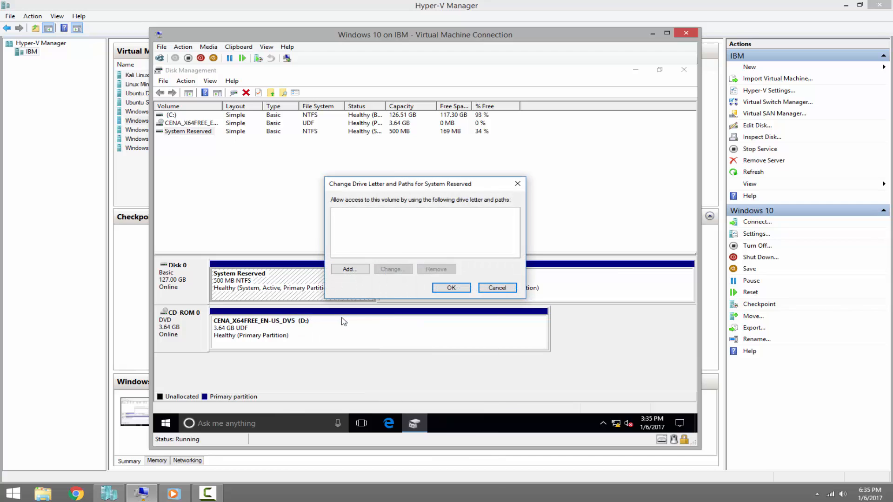
click(350, 269)
click(458, 271)
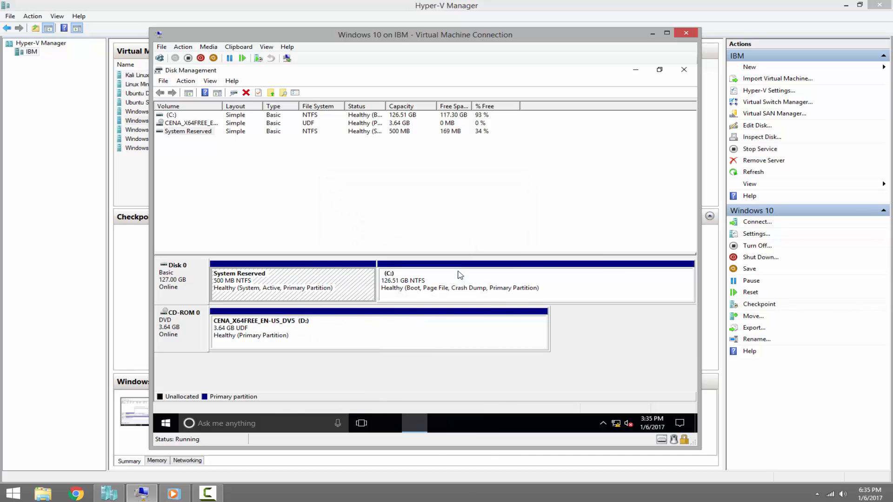
right_click(298, 279)
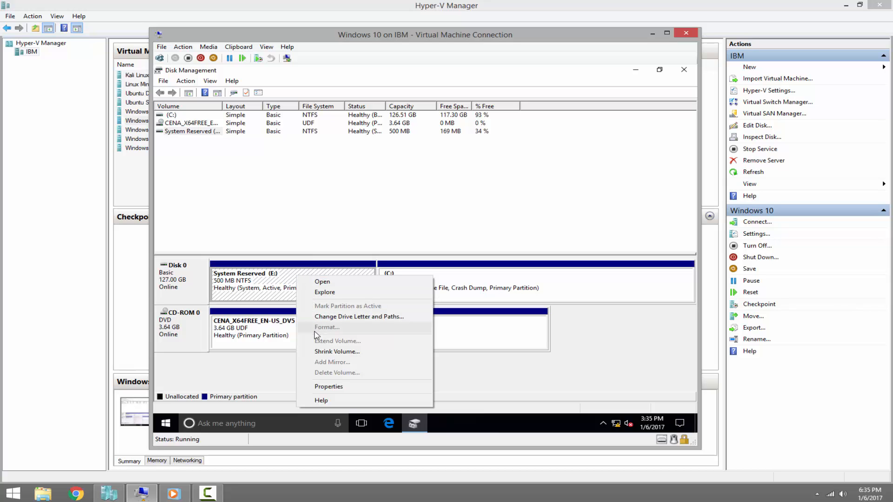
click(323, 282)
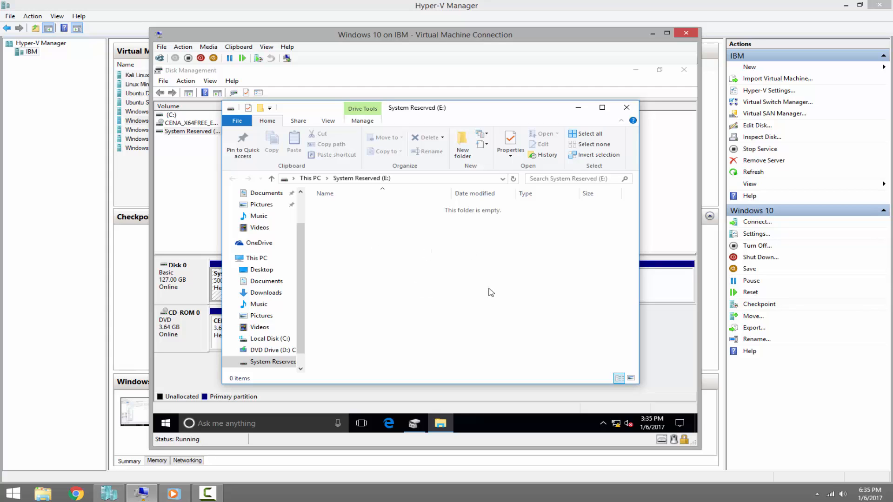
Set the folder view options to show hidden files, folders, and drives
click(328, 121)
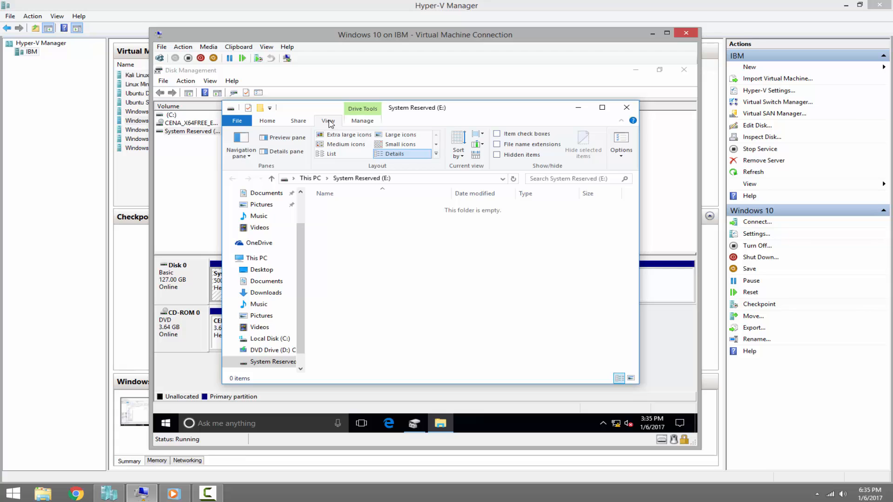
double_click(328, 121)
click(329, 121)
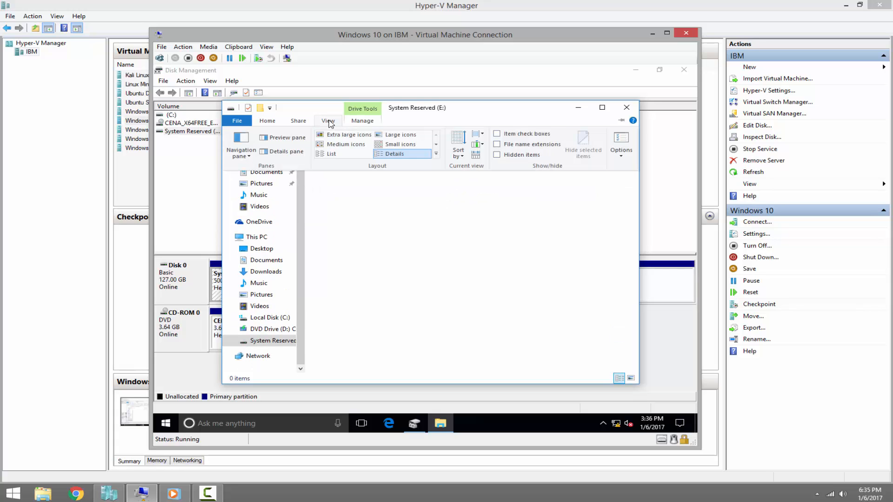
click(622, 140)
click(275, 175)
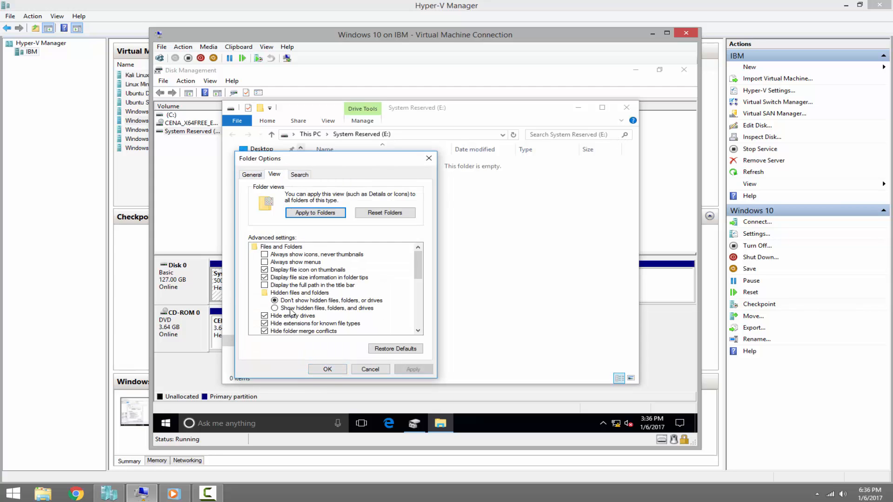
click(312, 309)
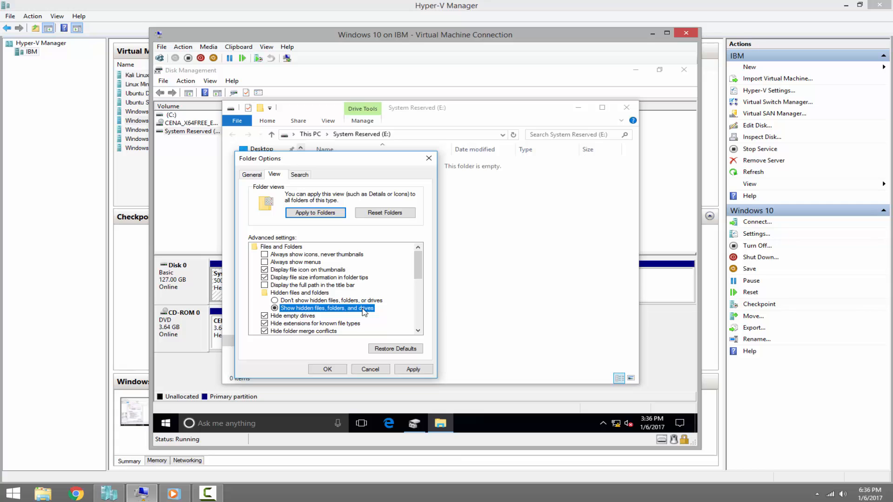
Disable hiding of protected operating system files, accept the warning, and apply the folder options
click(419, 331)
click(418, 331)
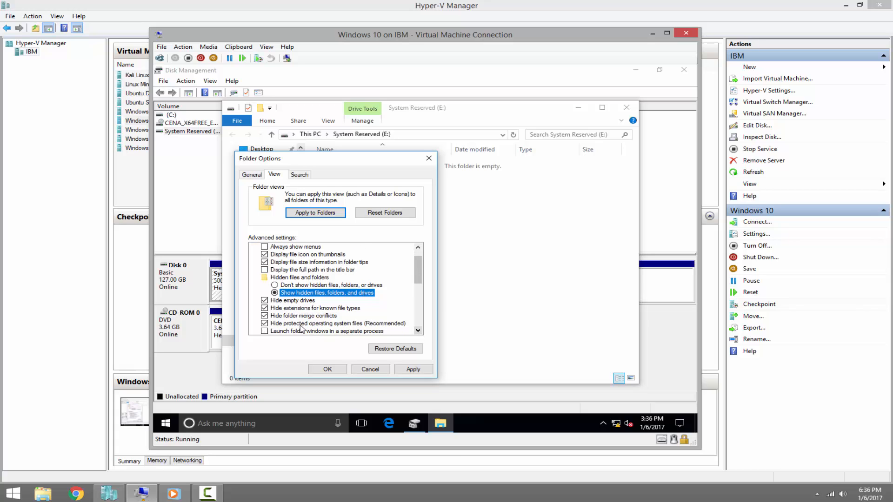
click(265, 324)
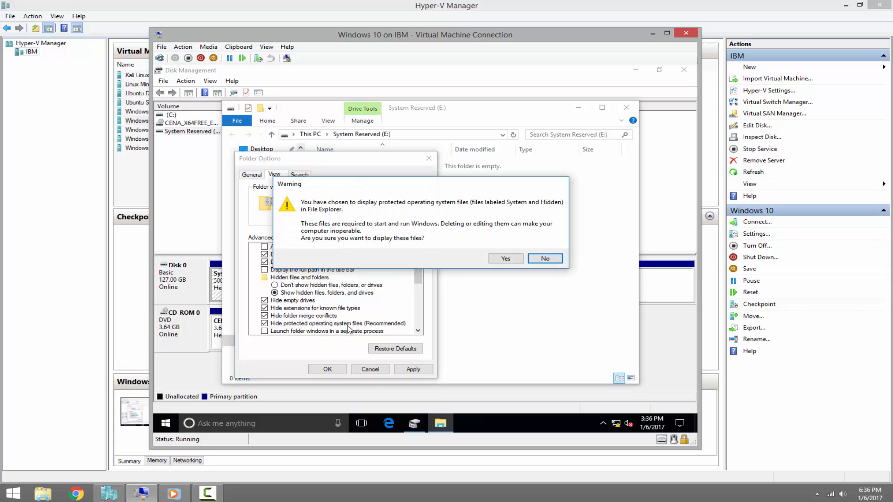
click(507, 261)
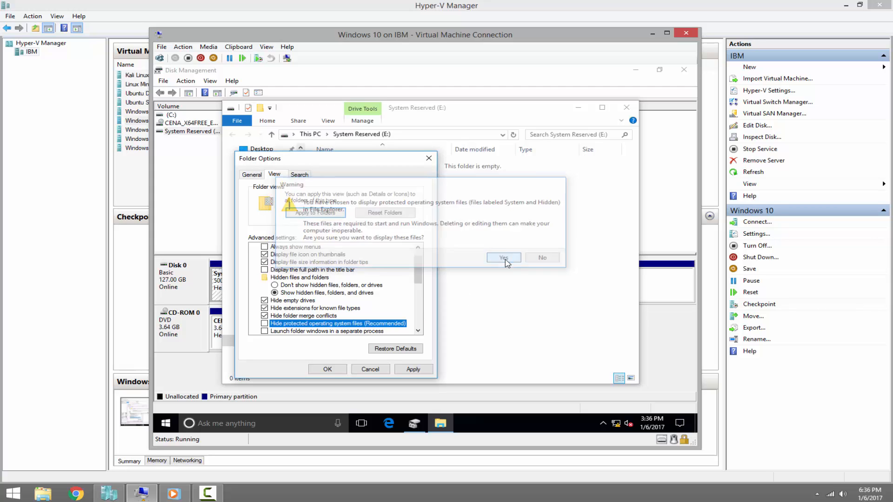
click(413, 369)
click(326, 370)
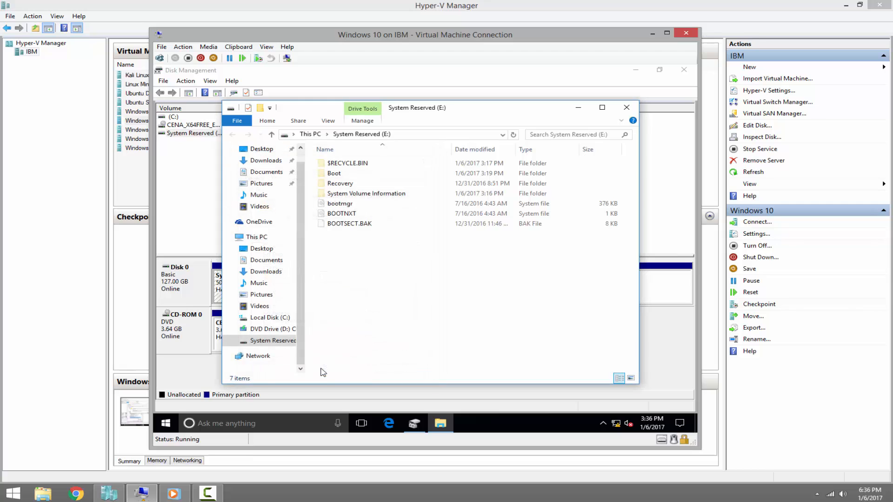
Rename the bootmgr file on the System Reserved volume to Old-Bootmgr and approve changing the system file
right_click(345, 207)
click(385, 308)
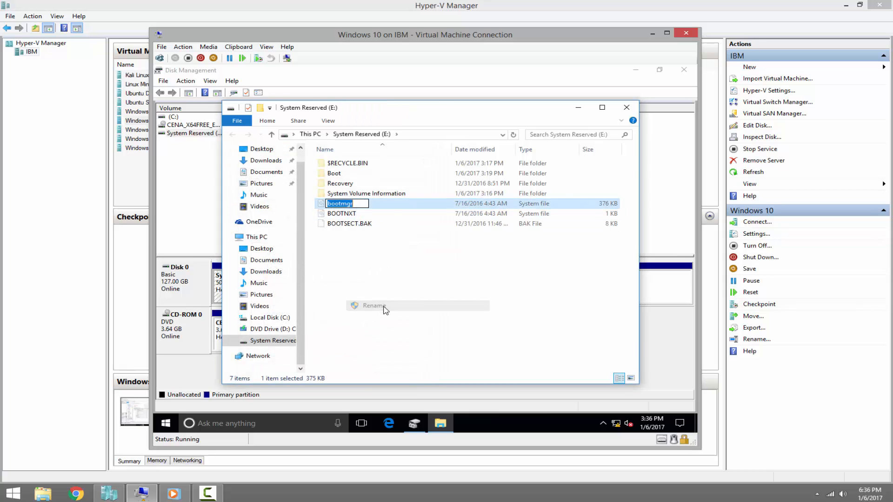
click(360, 201)
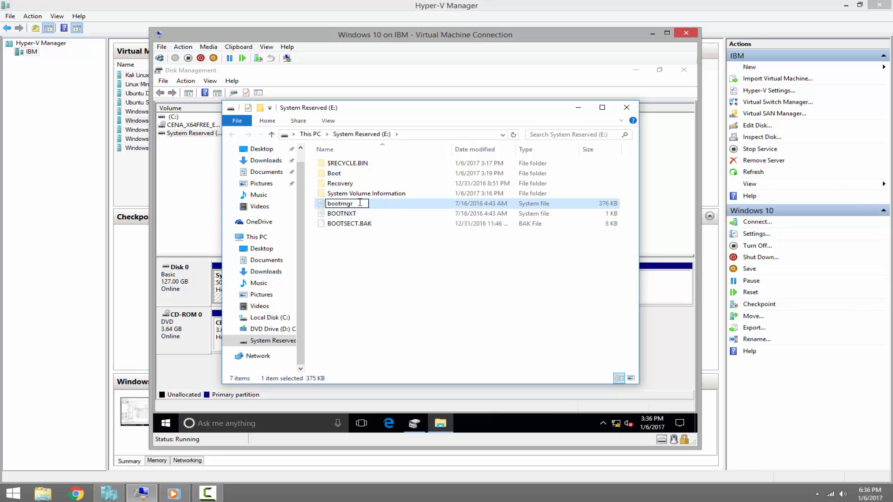
key(Home)
text(OLD)
key(Return)
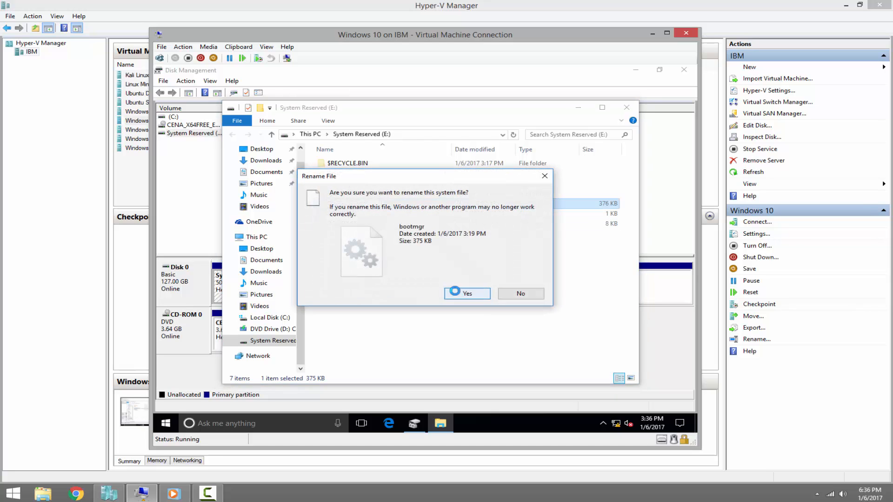
click(461, 293)
click(456, 295)
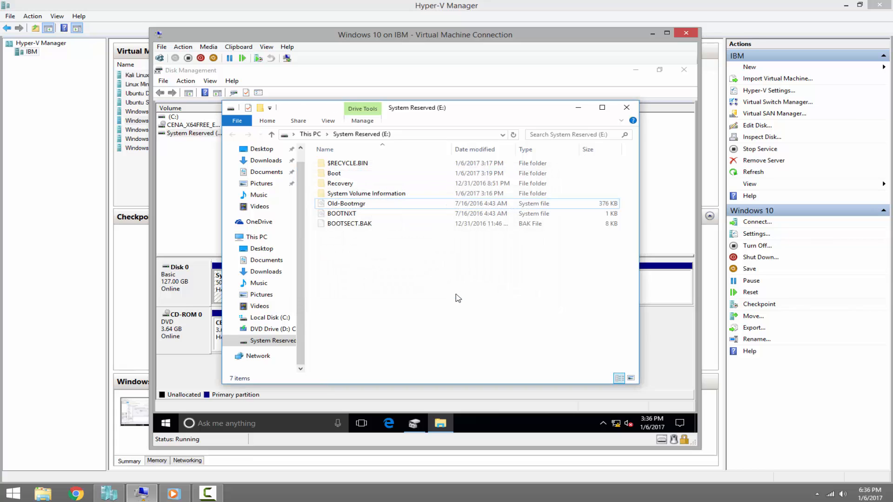
Close File Explorer and Disk Management, and restart the Windows 10 virtual machine
click(627, 110)
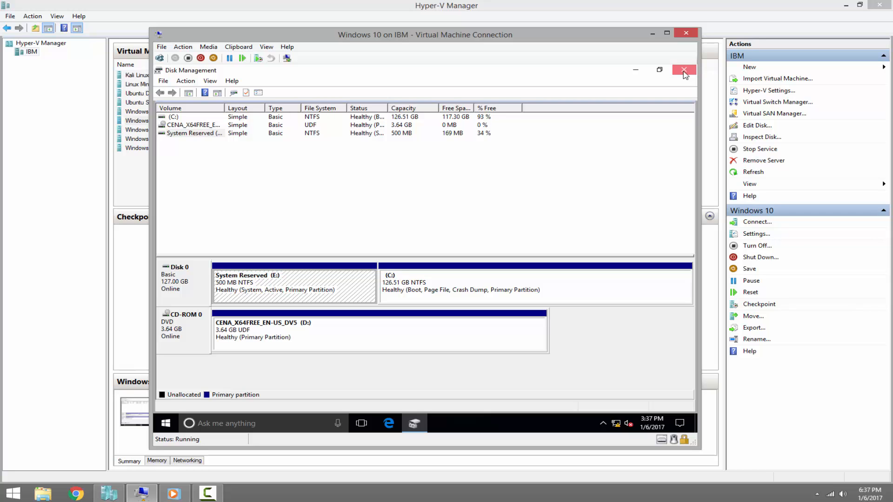
click(684, 72)
right_click(165, 422)
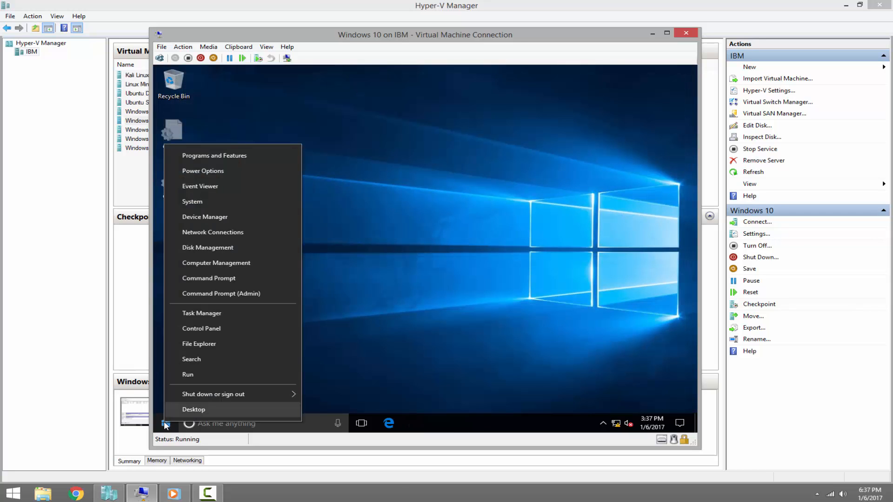
mouse_move(256, 394)
click(350, 393)
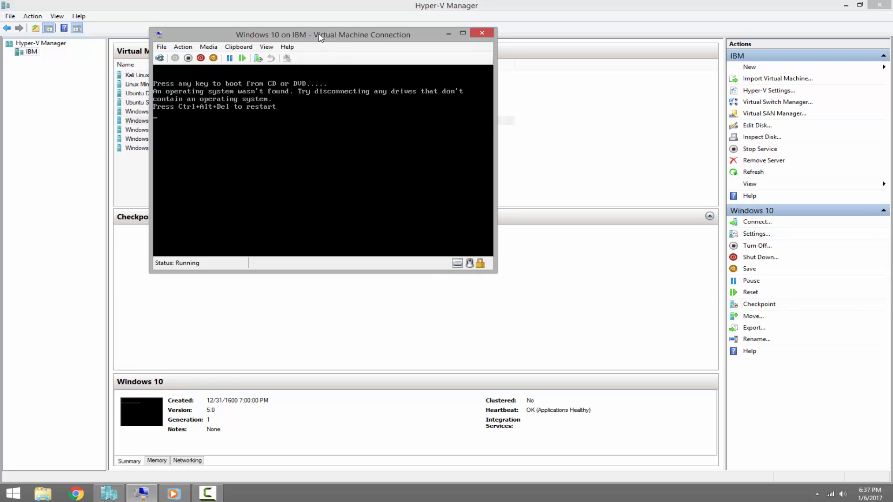
drag(323, 35, 385, 93)
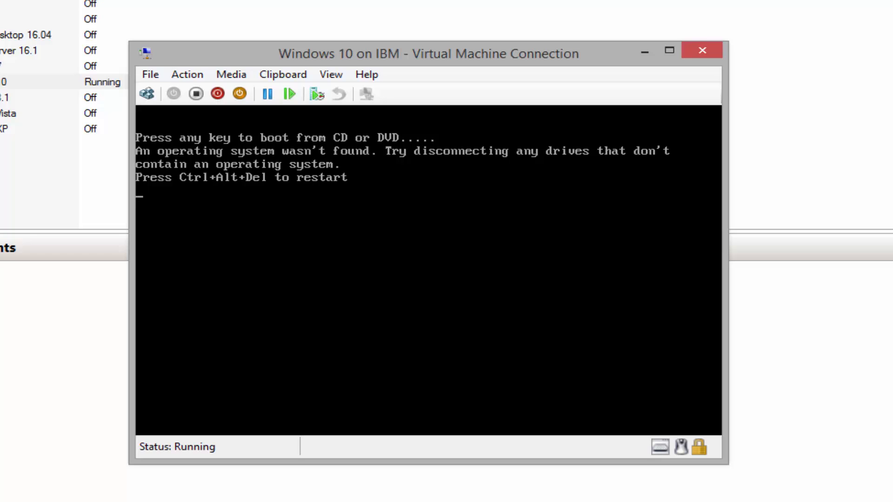
click(147, 93)
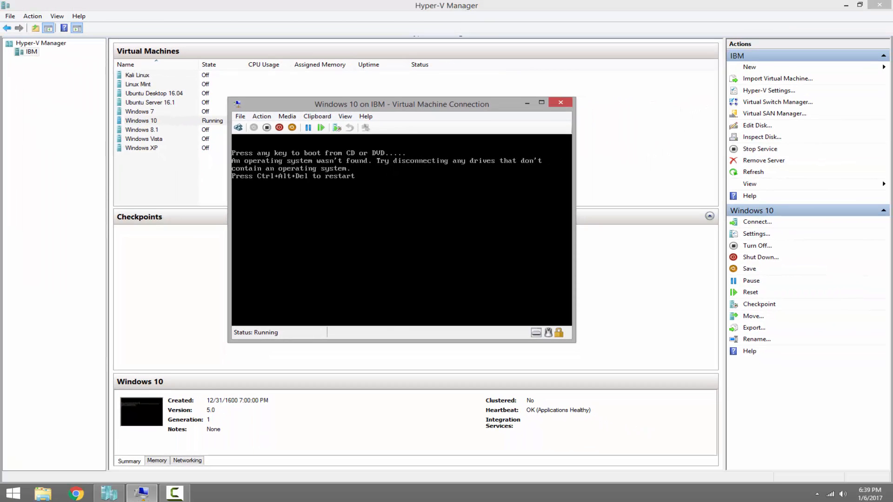
Load the ISO "14393 - Windows 10 (X64) Enterprise Edition (90 day Evaluation Product Key)" into the virtual machine's DVD drive
click(240, 117)
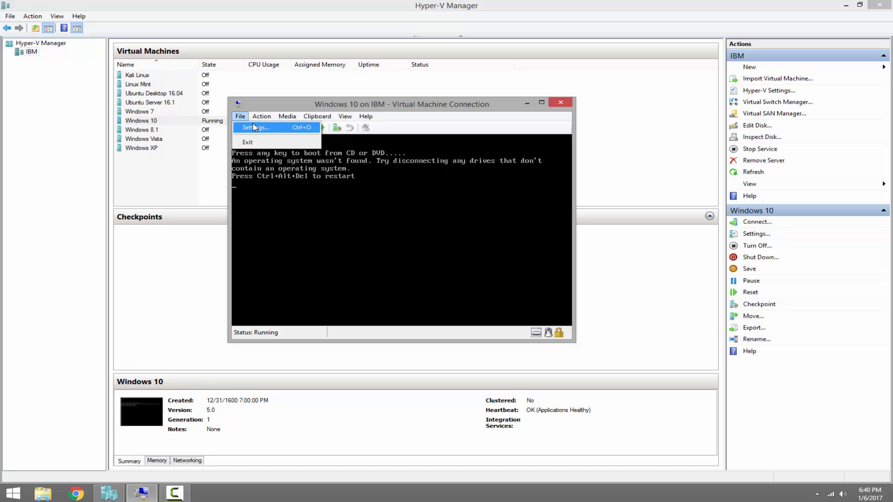
click(256, 128)
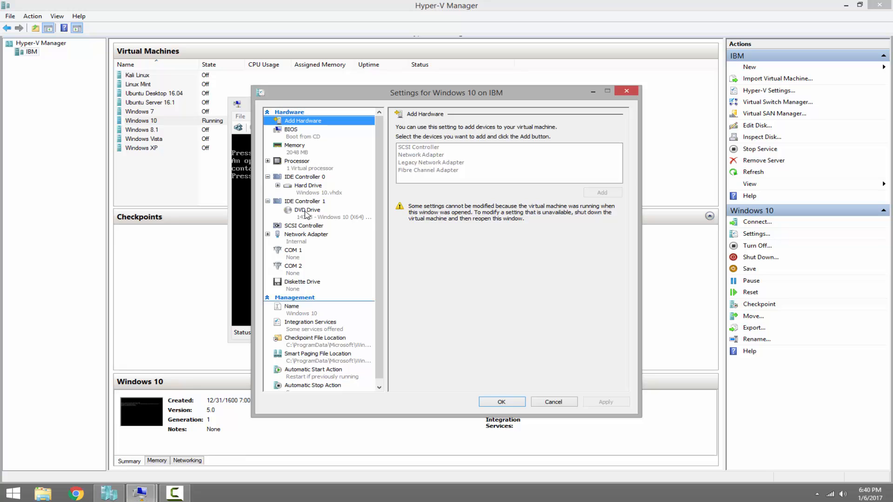
click(308, 214)
click(596, 214)
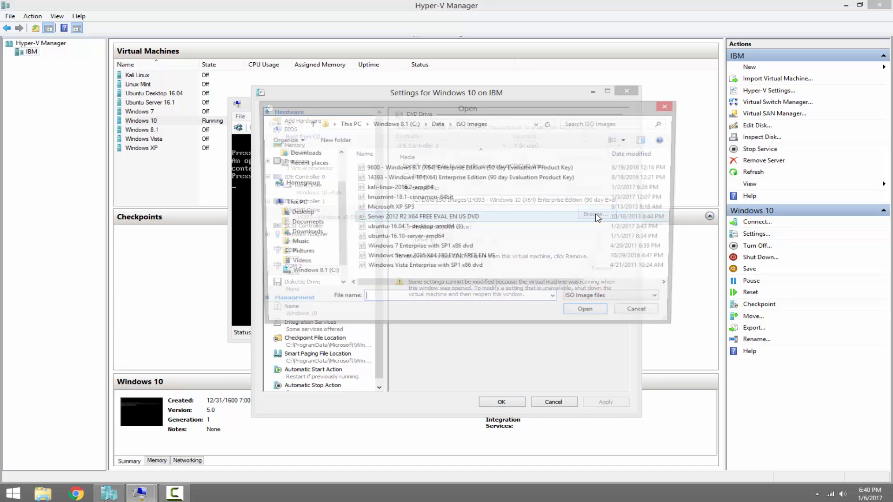
click(459, 182)
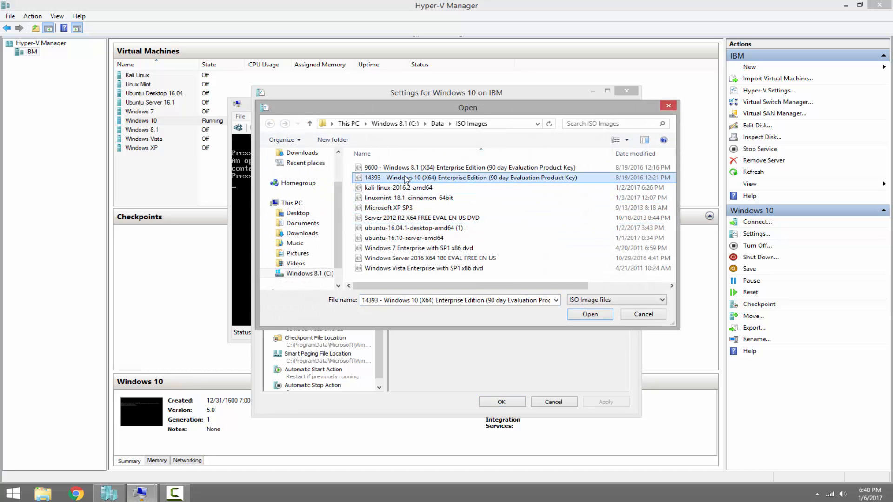
click(590, 315)
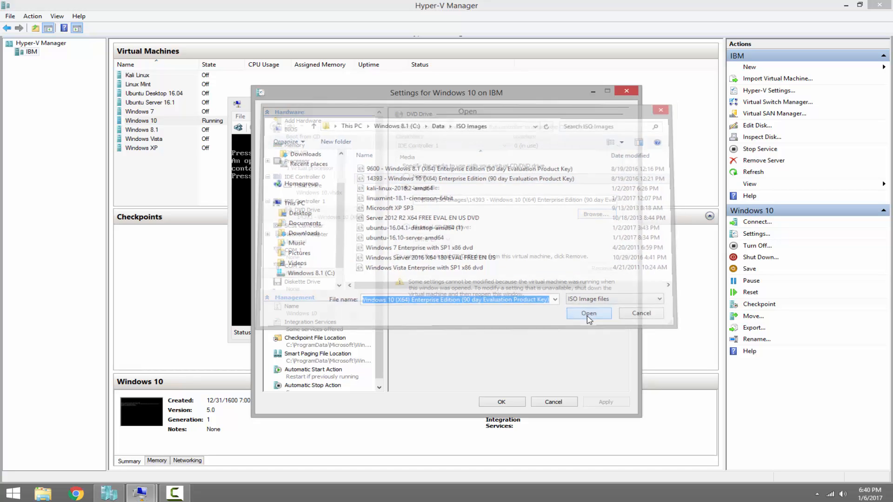
click(491, 405)
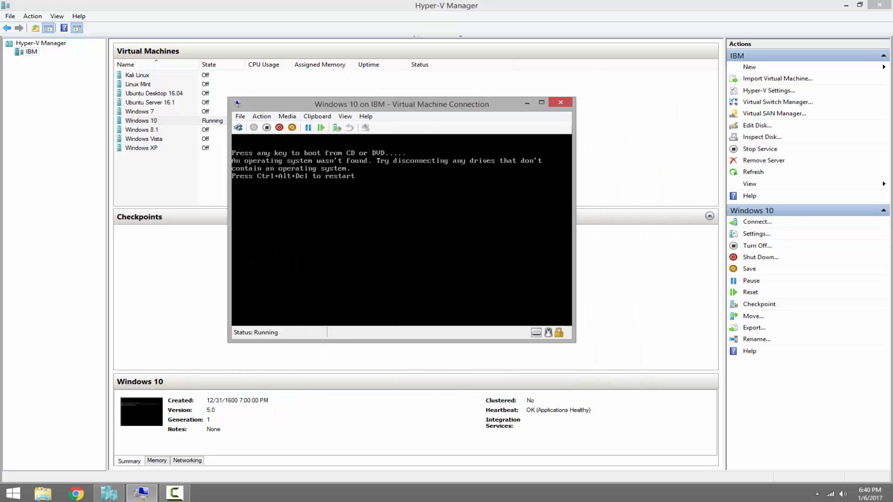
Restart the virtual machine from the Windows 10 DVD and continue Windows Setup with the default English (United States) and US keyboard settings
click(239, 128)
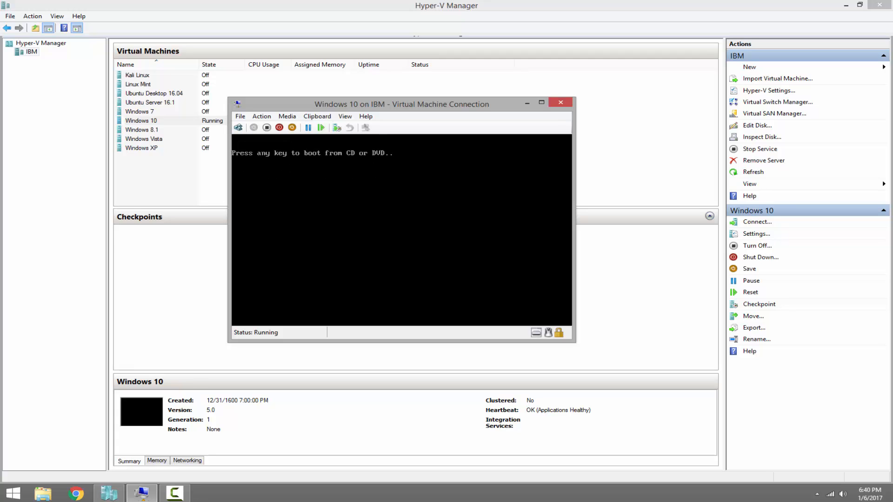
key(Return)
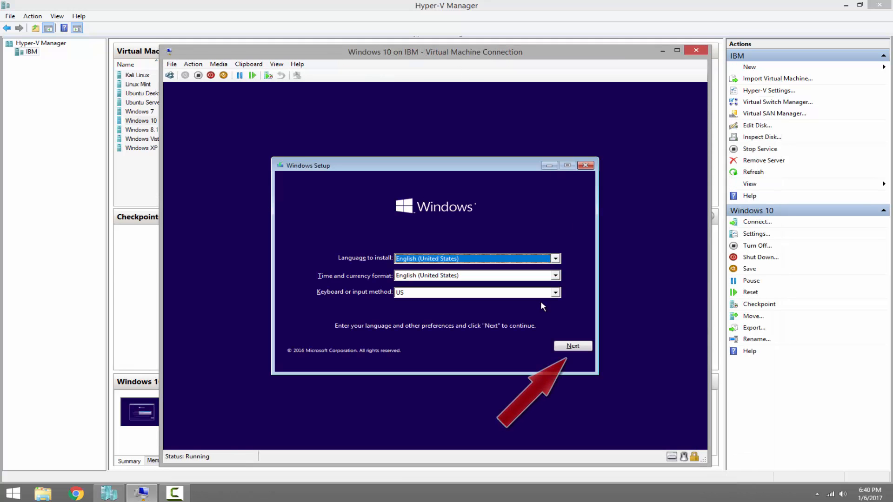
click(574, 347)
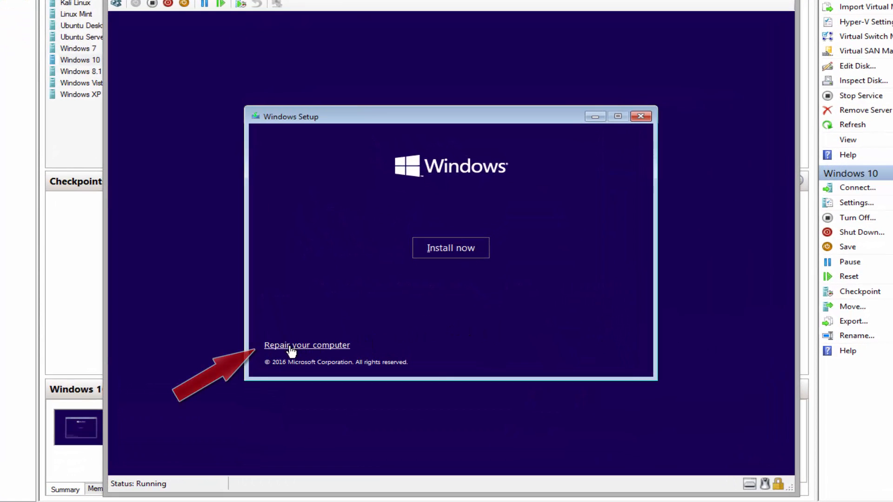
Enter the computer repair environment from Windows Setup and run Startup Repair on the Windows 10 installation
click(316, 347)
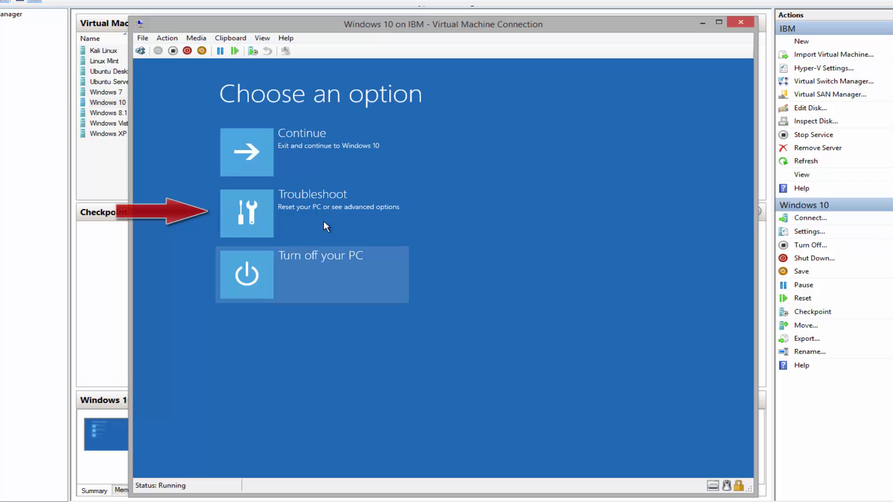
click(291, 213)
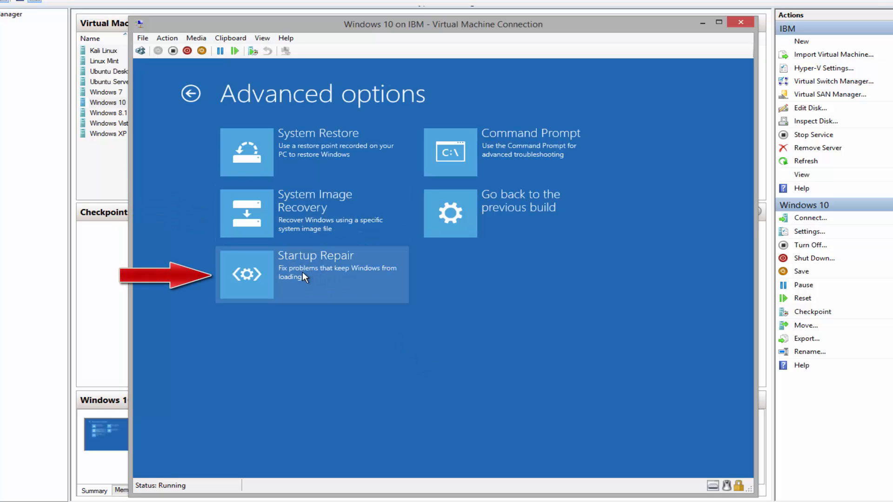
click(326, 276)
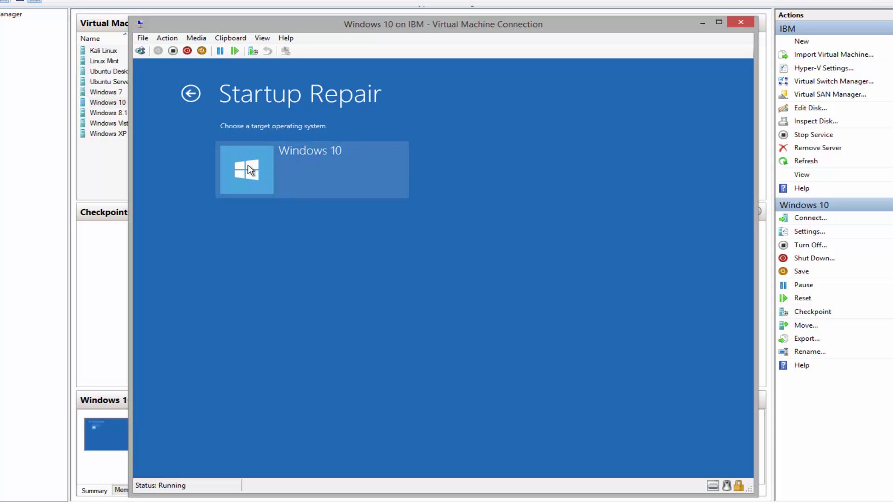
click(294, 170)
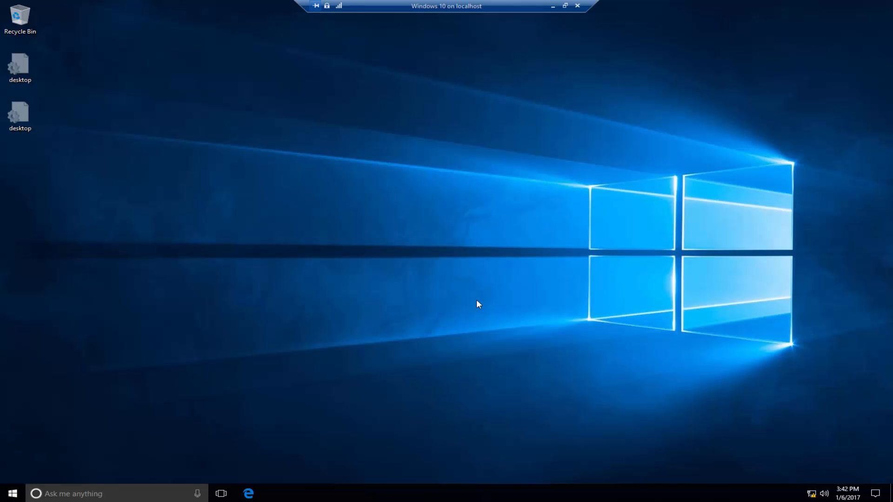
Check the boot manager files on the System Reserved (E:) drive and close File Explorer
key(super+e)
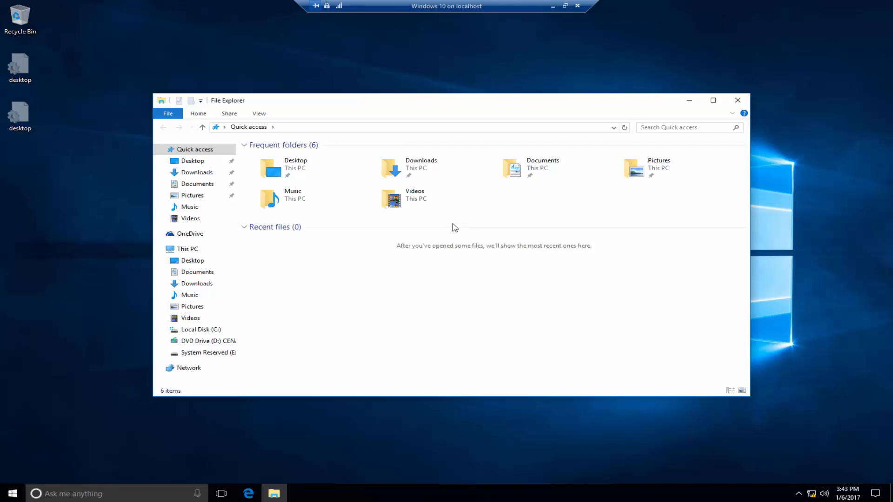
click(207, 353)
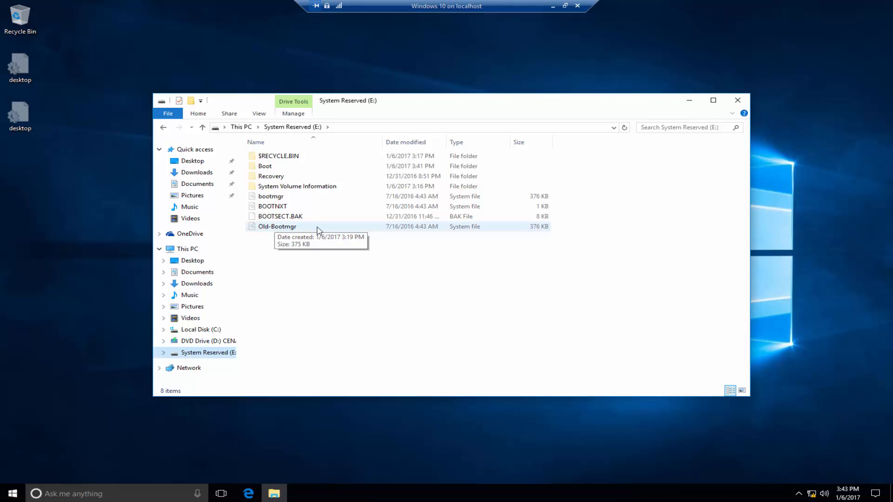
click(738, 101)
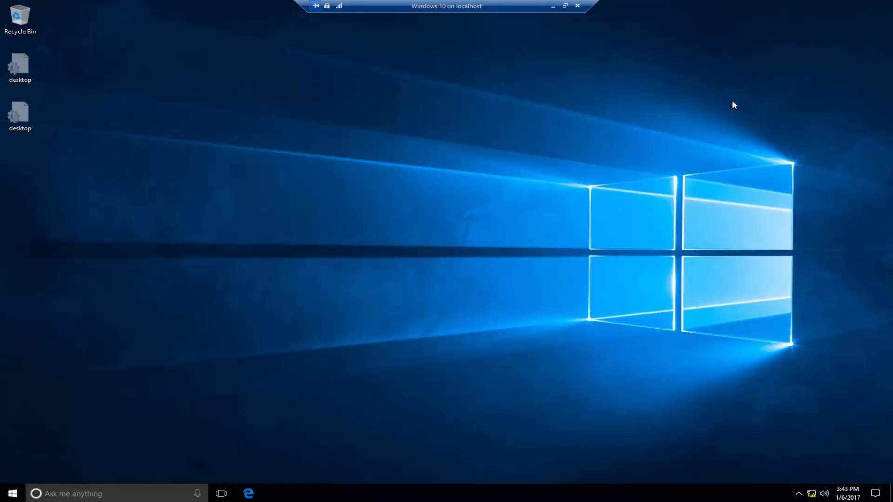
Open Folder Options for the System Reserved (E:) drive and select "Don't show hidden files, folders, or drives"
key(super+e)
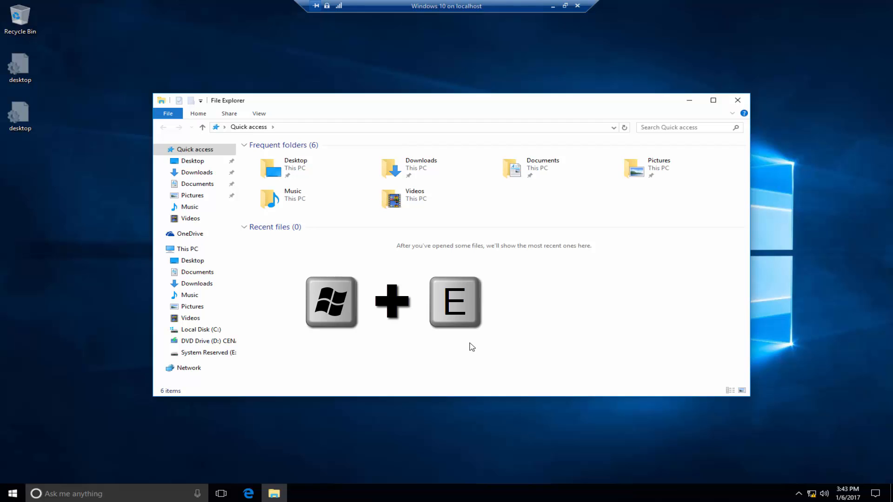
click(209, 354)
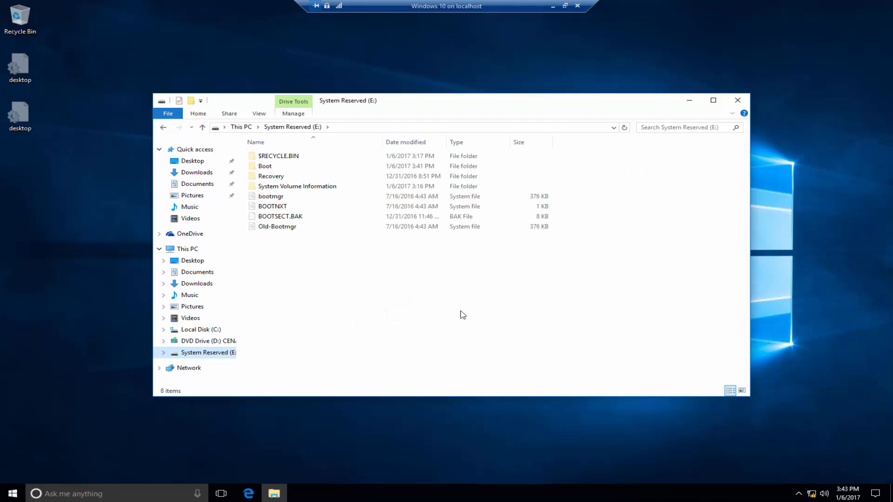
click(264, 114)
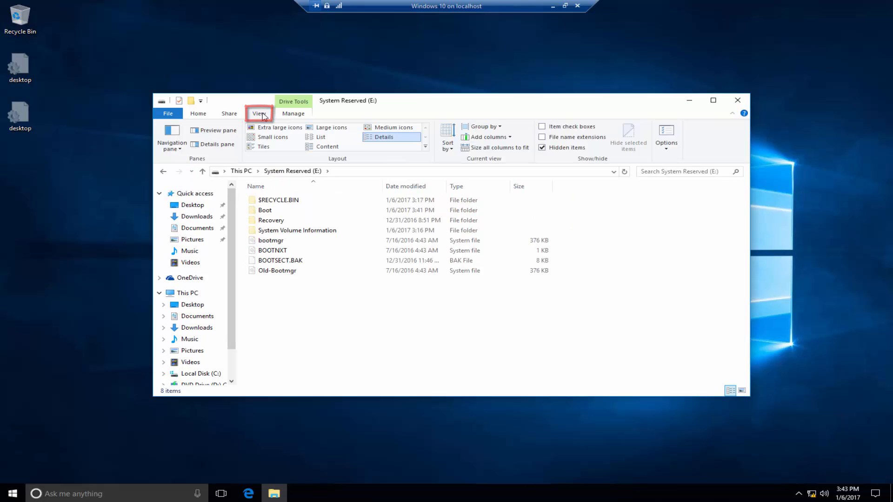
click(670, 134)
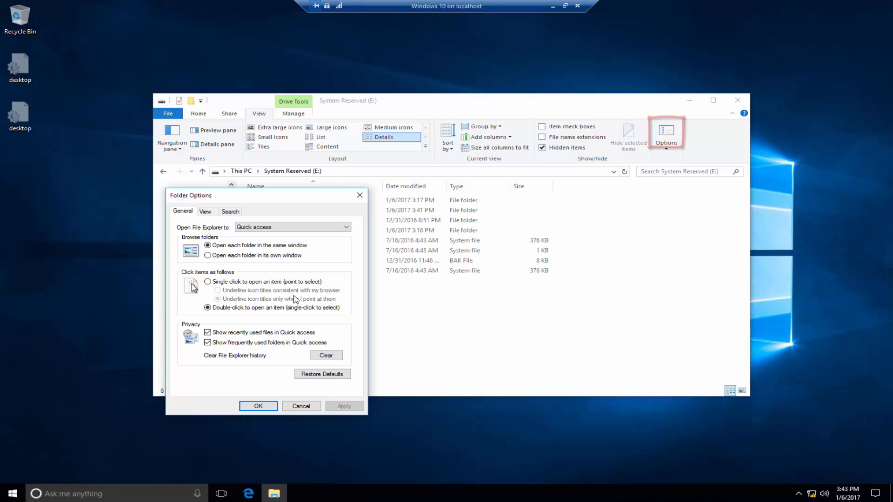
drag(236, 198, 425, 200)
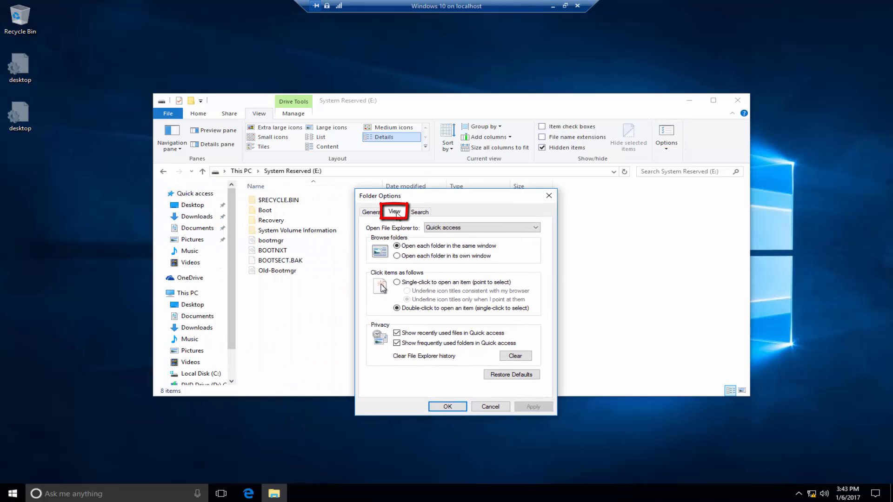
click(395, 212)
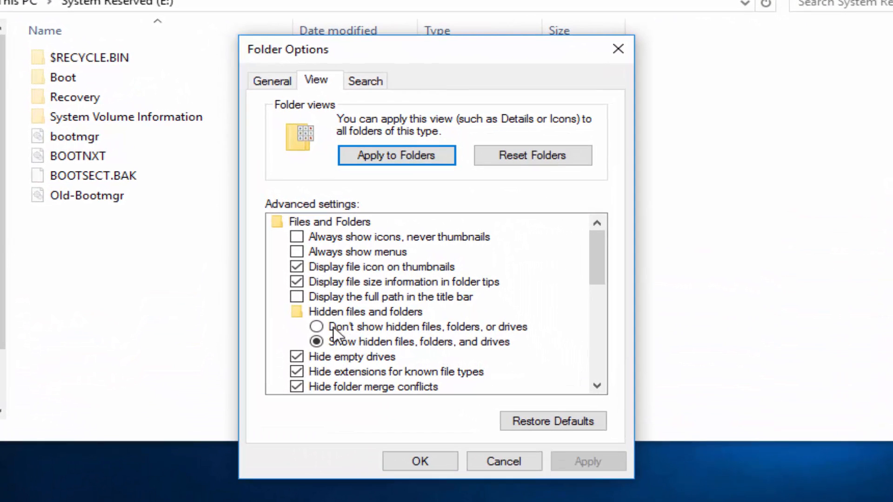
click(398, 328)
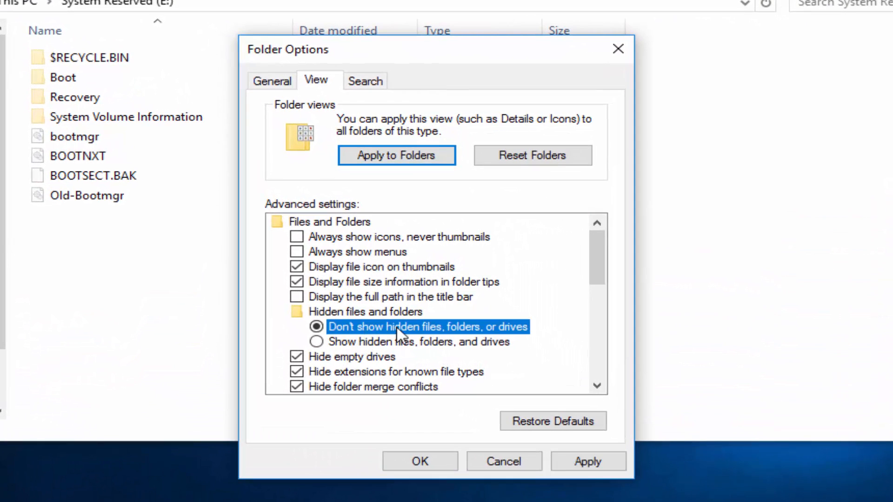
Enable "Hide protected operating system files (Recommended)", apply the folder options, and close File Explorer
click(597, 386)
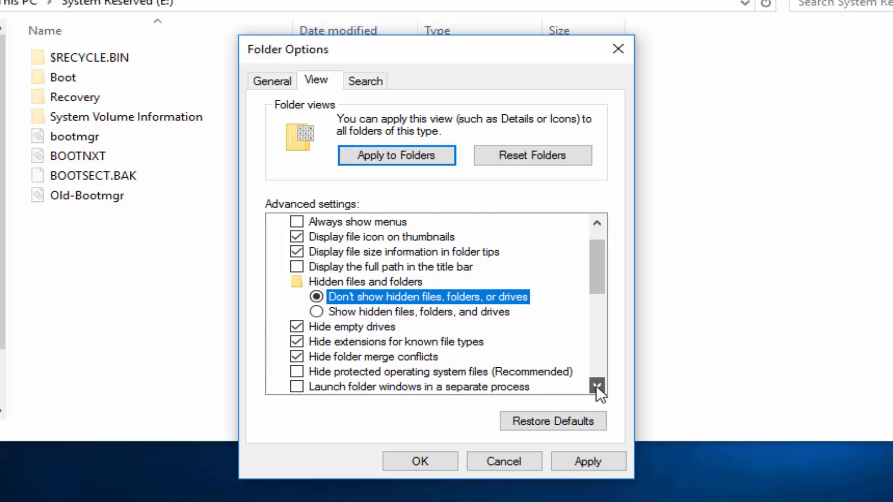
click(597, 386)
click(596, 386)
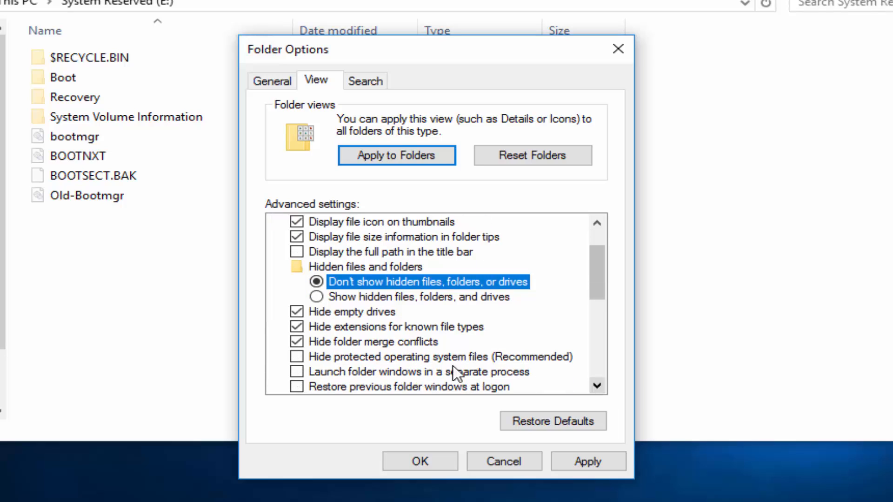
click(295, 358)
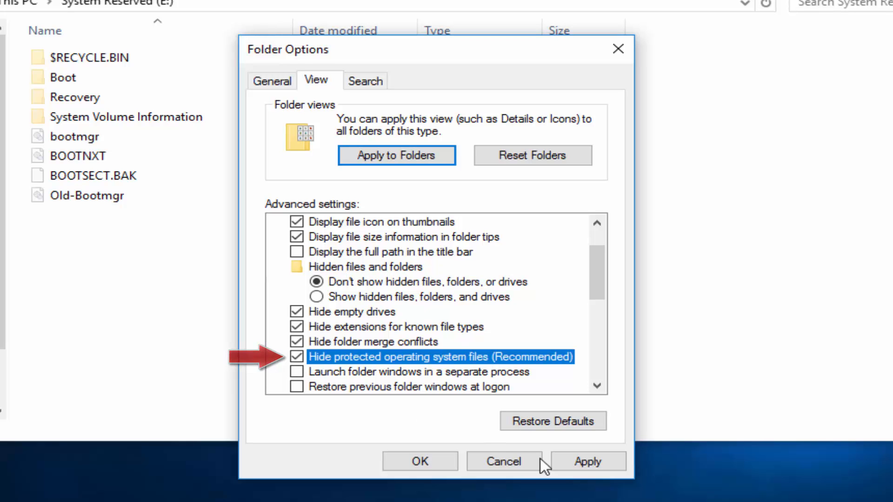
click(585, 459)
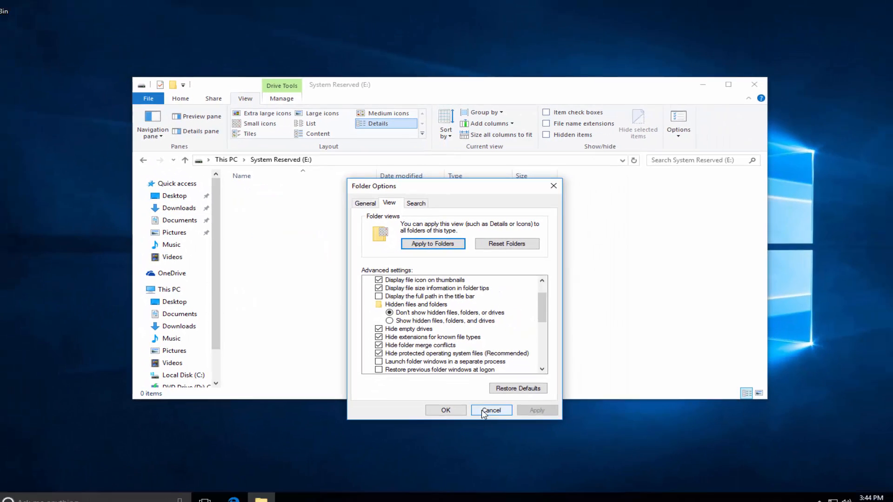
click(448, 406)
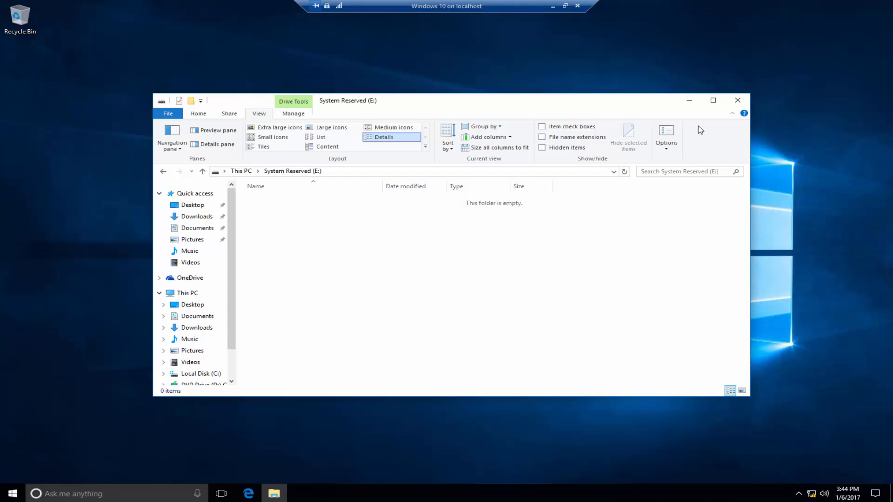
click(738, 100)
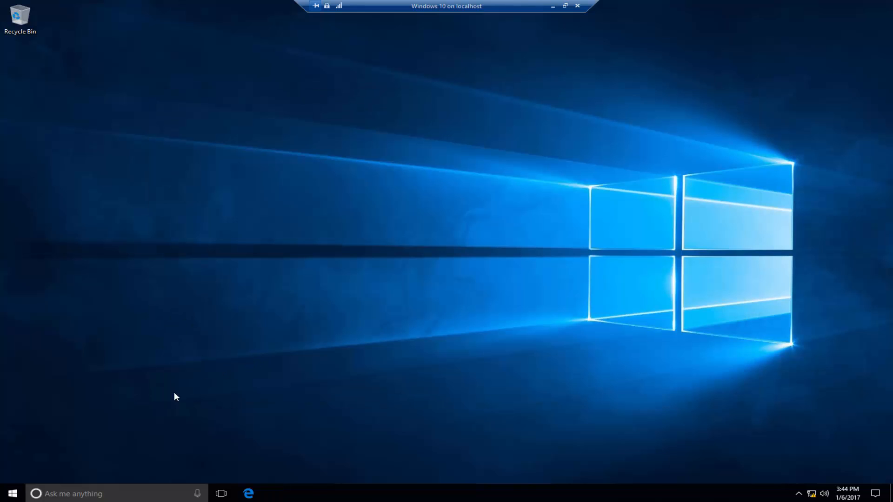
Remove drive letter E: from the System Reserved partition in Disk Management, confirming the removal, and close Disk Management
right_click(12, 493)
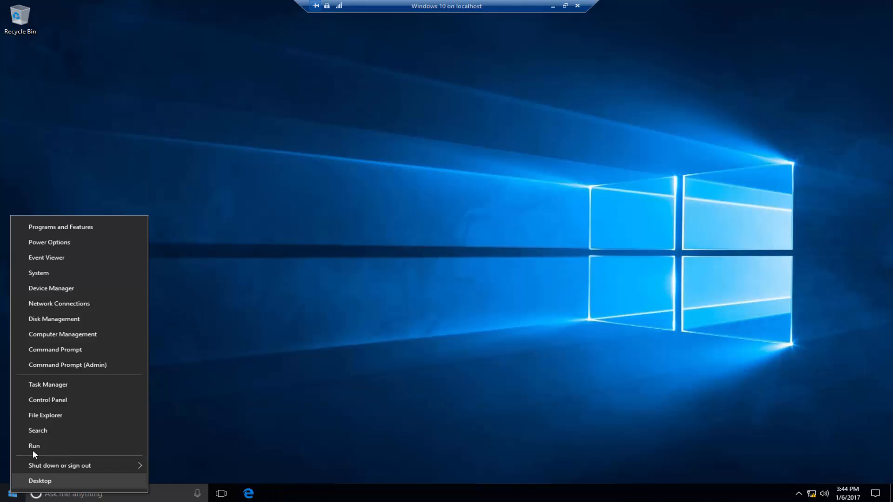
click(45, 319)
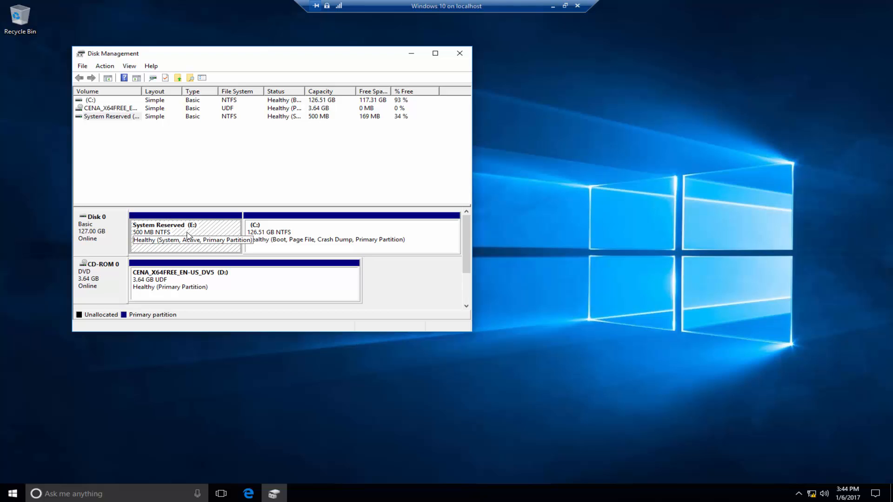
right_click(188, 236)
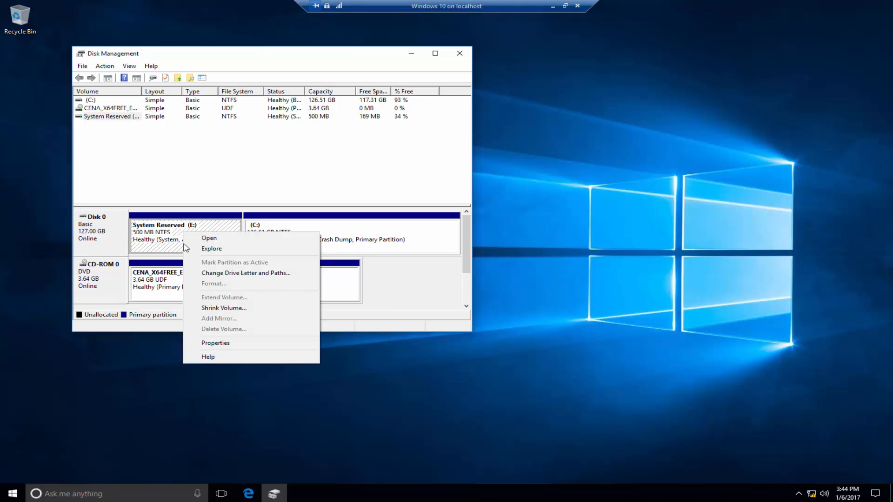
click(253, 275)
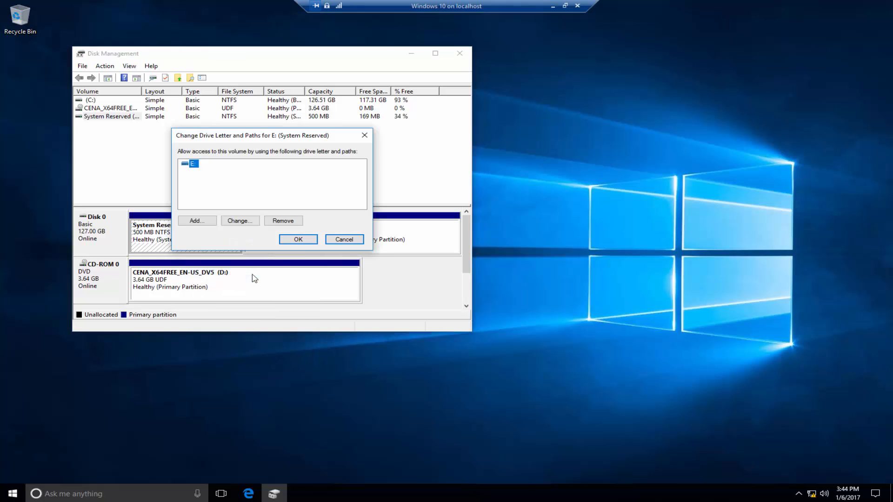
click(284, 221)
click(485, 282)
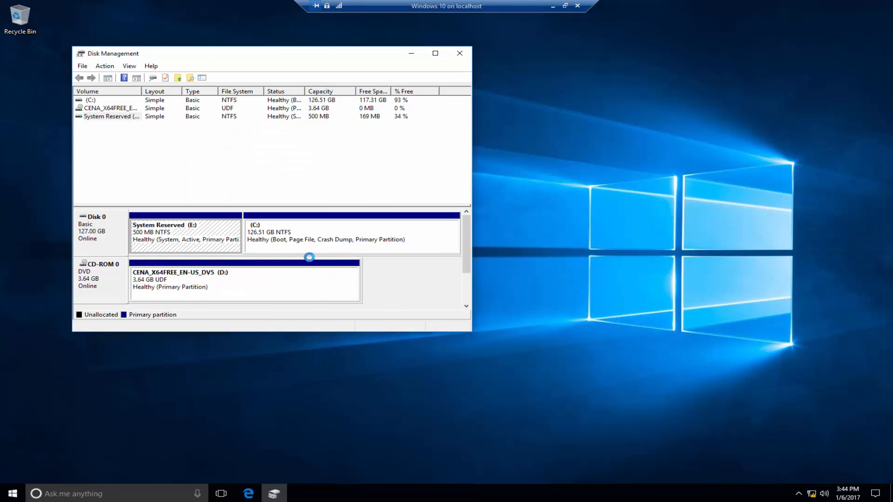
click(489, 301)
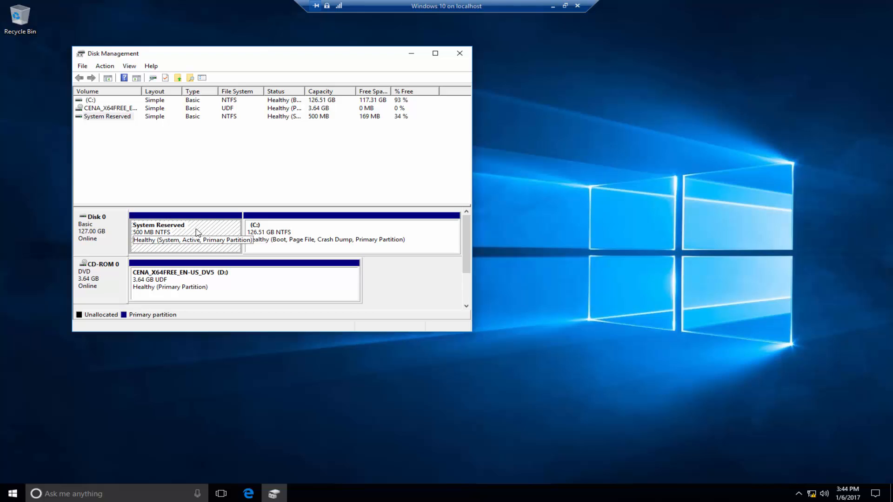
click(460, 53)
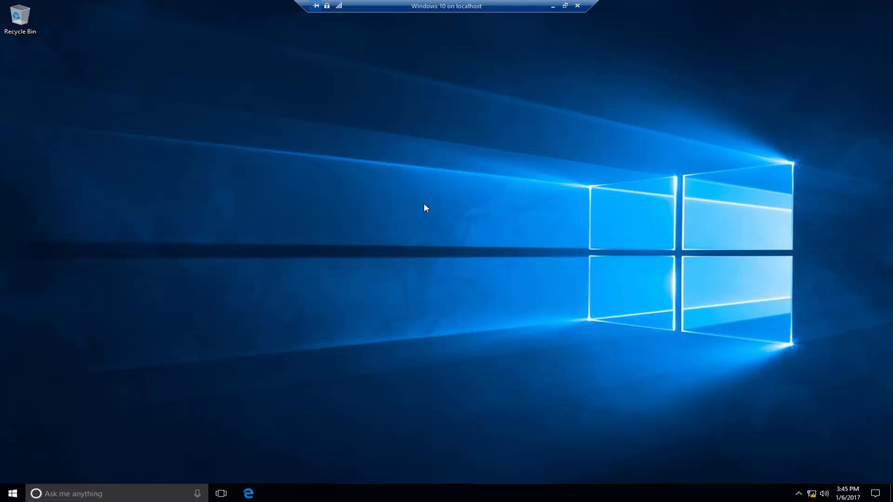
Restart the Windows 10 virtual machine
right_click(13, 495)
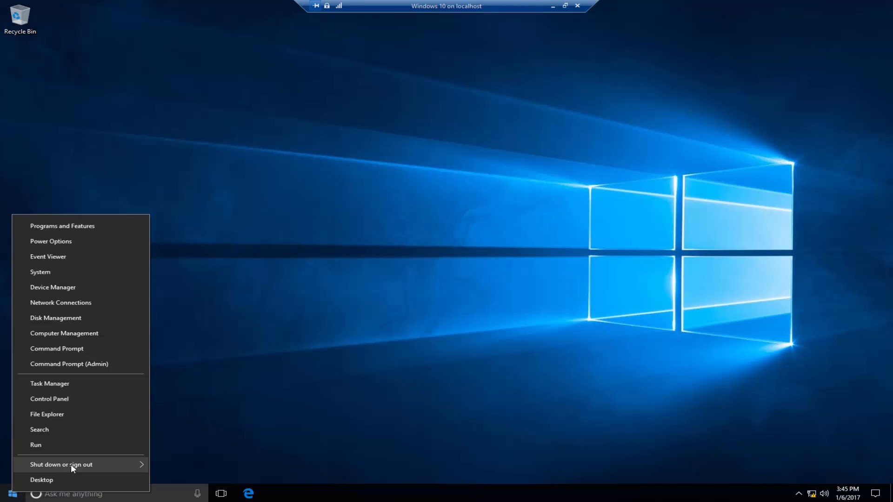
mouse_move(101, 464)
click(189, 462)
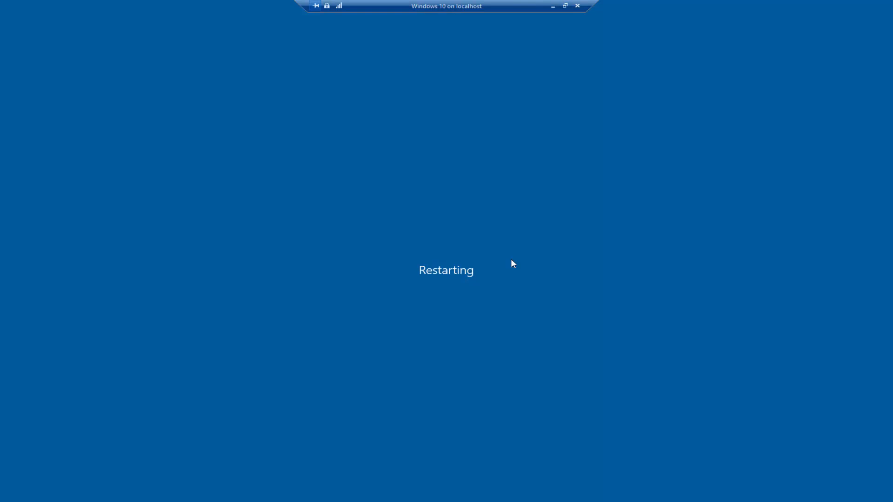